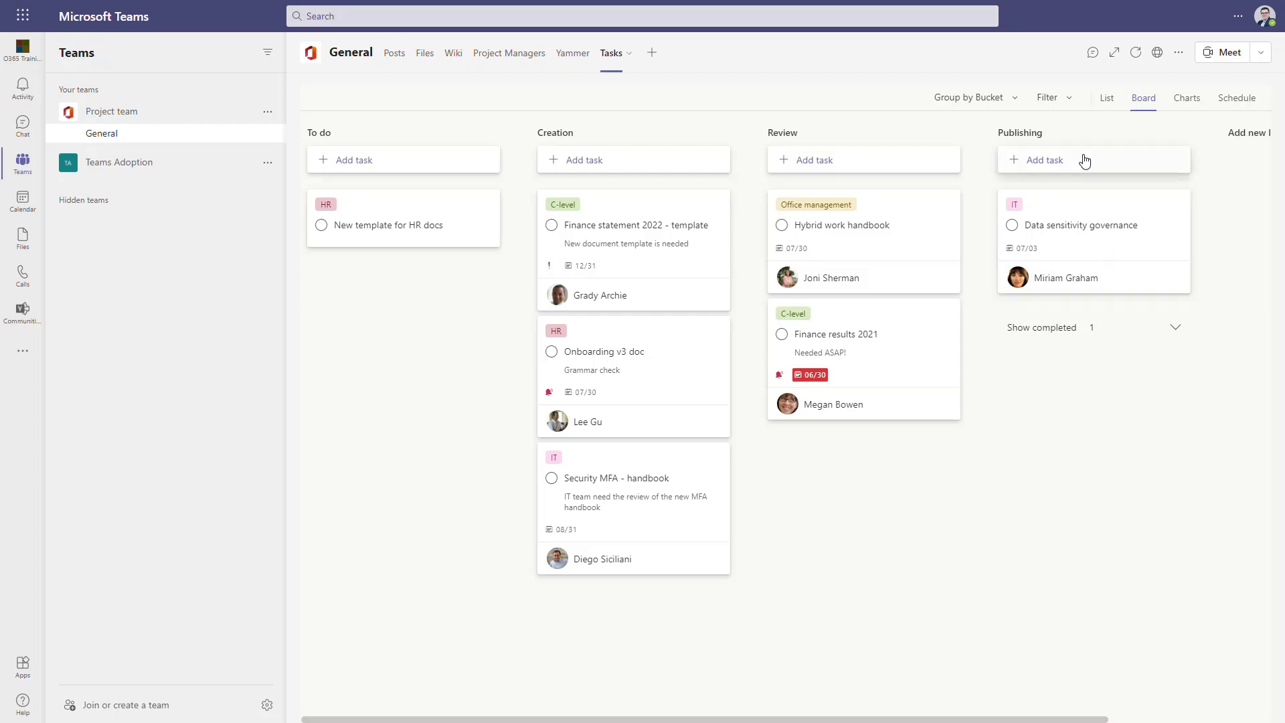
Move the Onboarding v3 doc task to the Review bucket, and view the details of the Hybrid work handbook task
{"action": "left_click_drag", "start_coordinate": [601, 369], "coordinate": [850, 314]}
{"action": "left_click", "coordinate": [832, 226]}
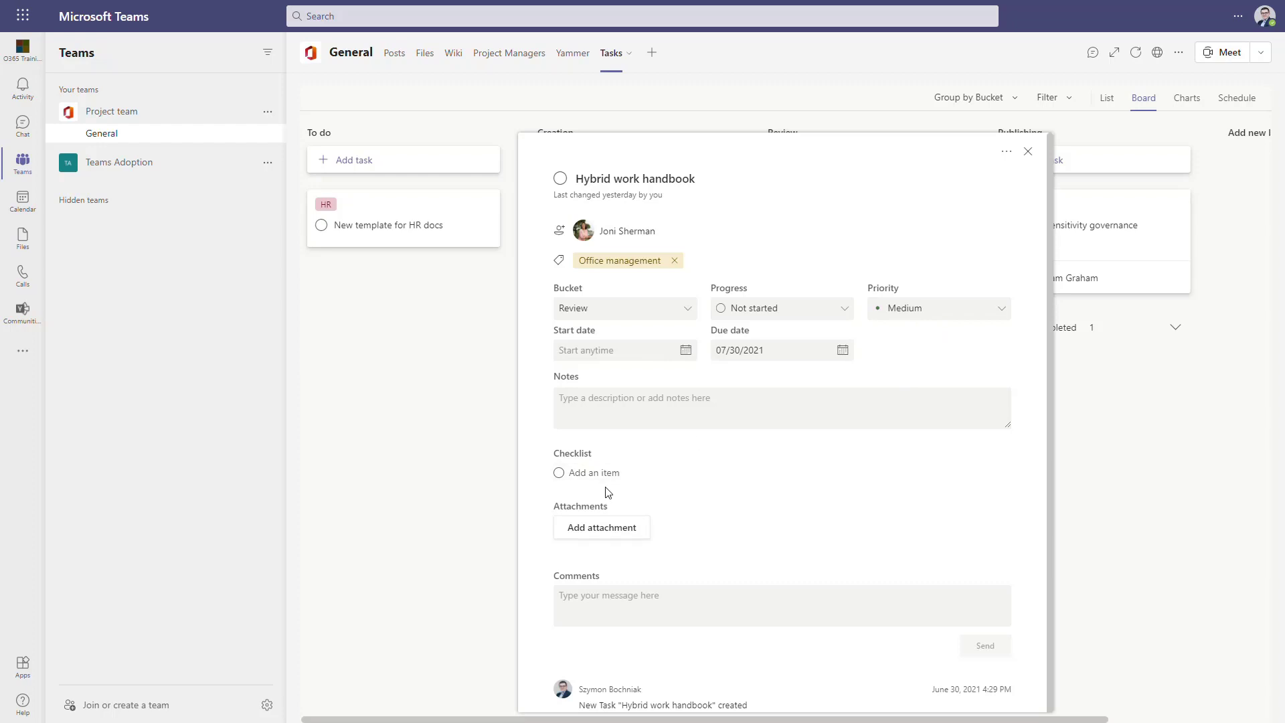
{"action": "scroll", "coordinate": [609, 492], "scroll_direction": "down", "scroll_amount": 1}
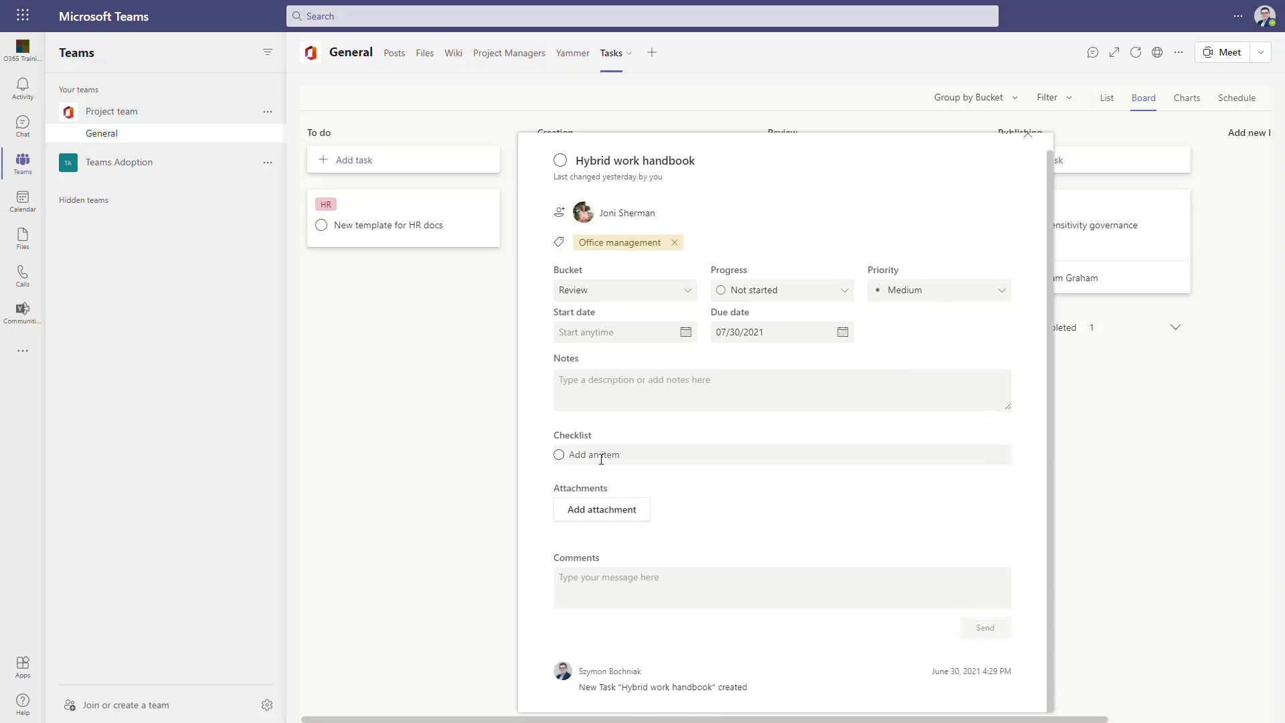
{"action": "left_click", "coordinate": [1115, 433]}
View the team's plan as charts, as a monthly schedule and as a task list
{"action": "left_click", "coordinate": [1186, 99]}
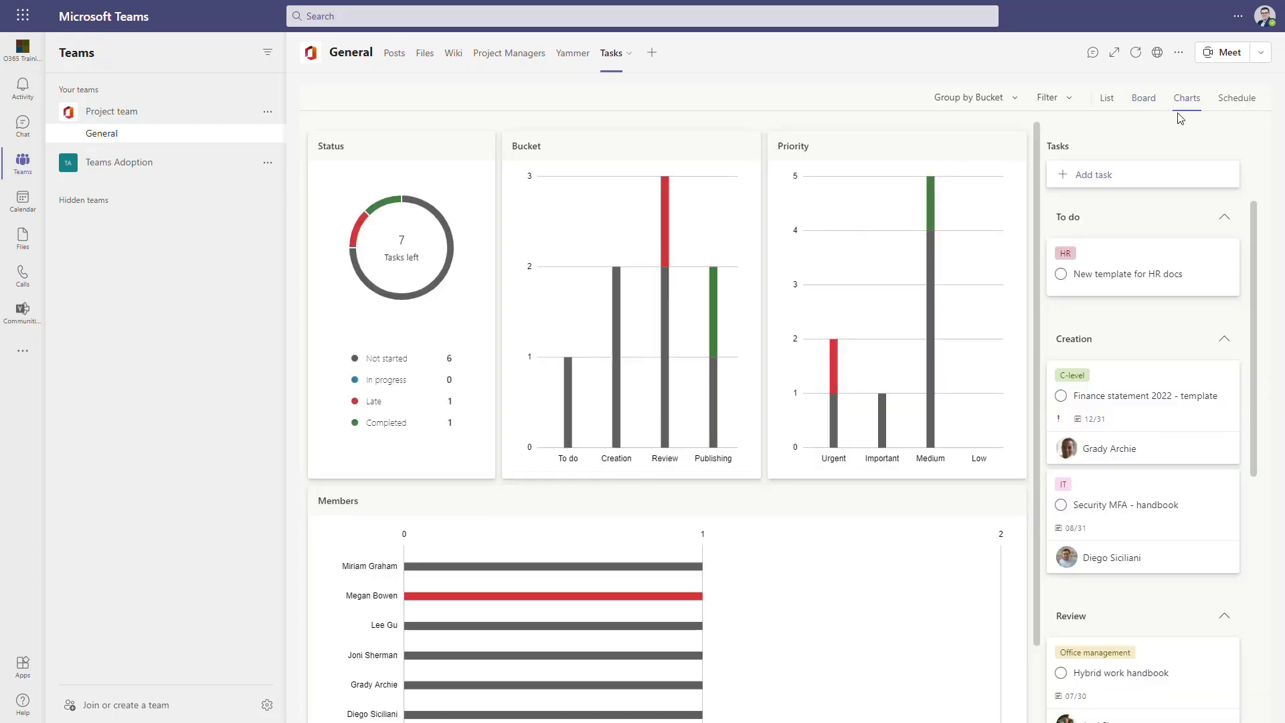
{"action": "left_click", "coordinate": [1239, 97]}
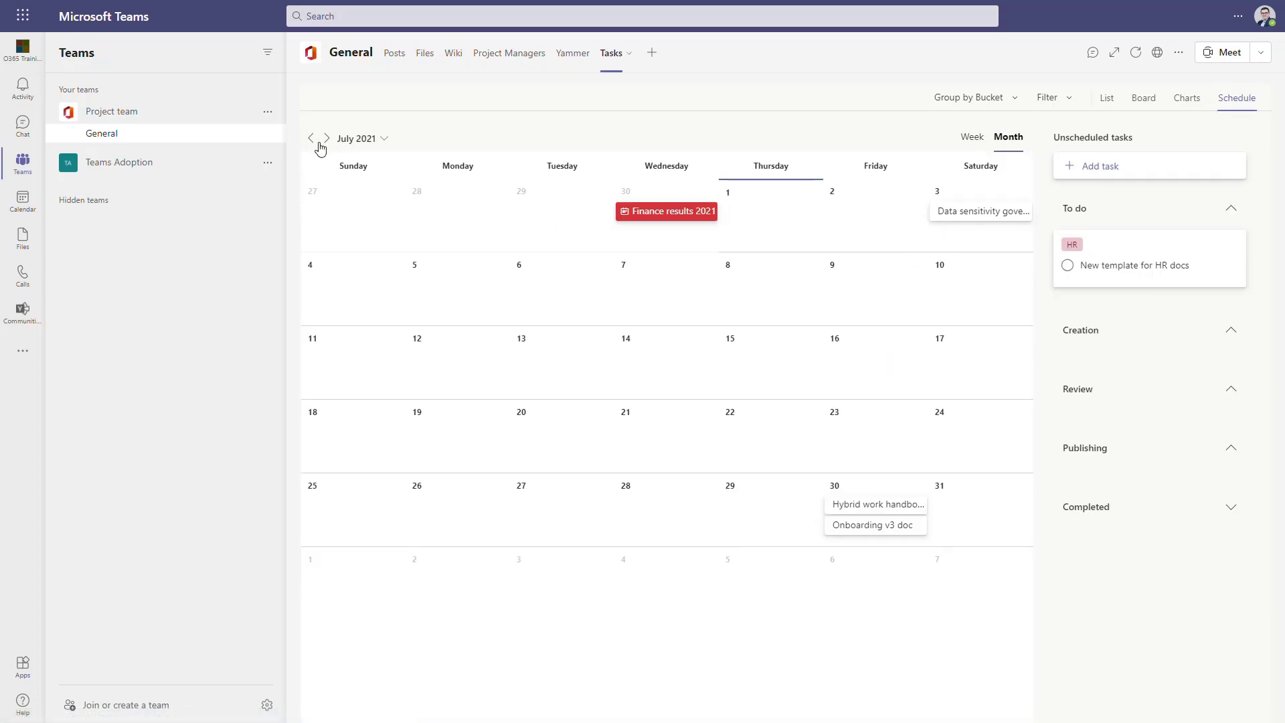
{"action": "left_click", "coordinate": [1106, 99]}
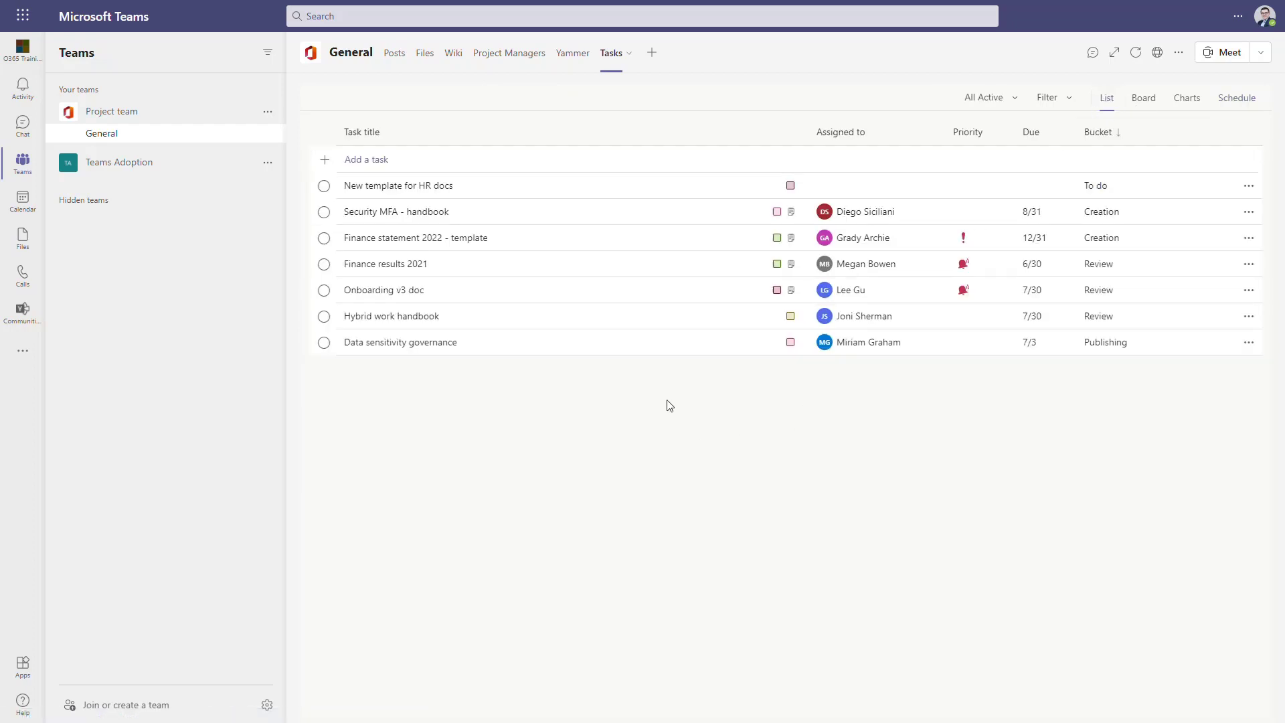
Start adding a Tasks by Planner and To Do tab to the General channel
{"action": "left_click", "coordinate": [655, 57]}
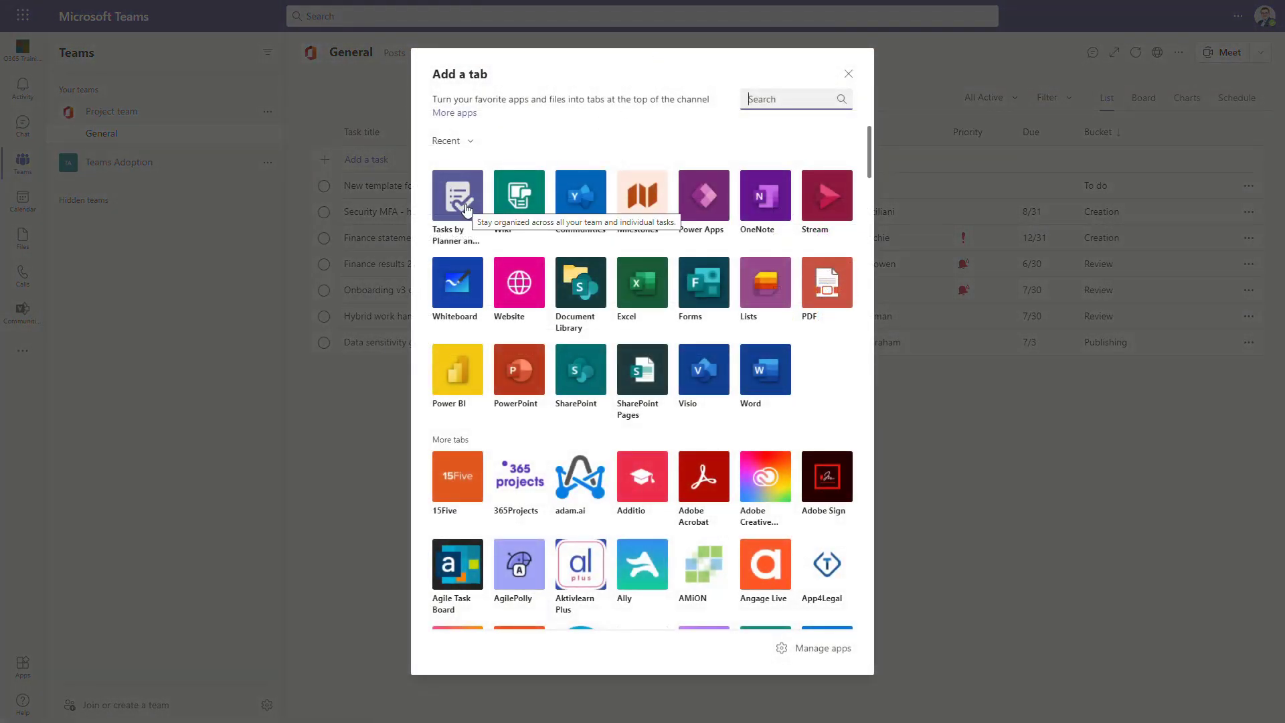
{"action": "left_click", "coordinate": [468, 209]}
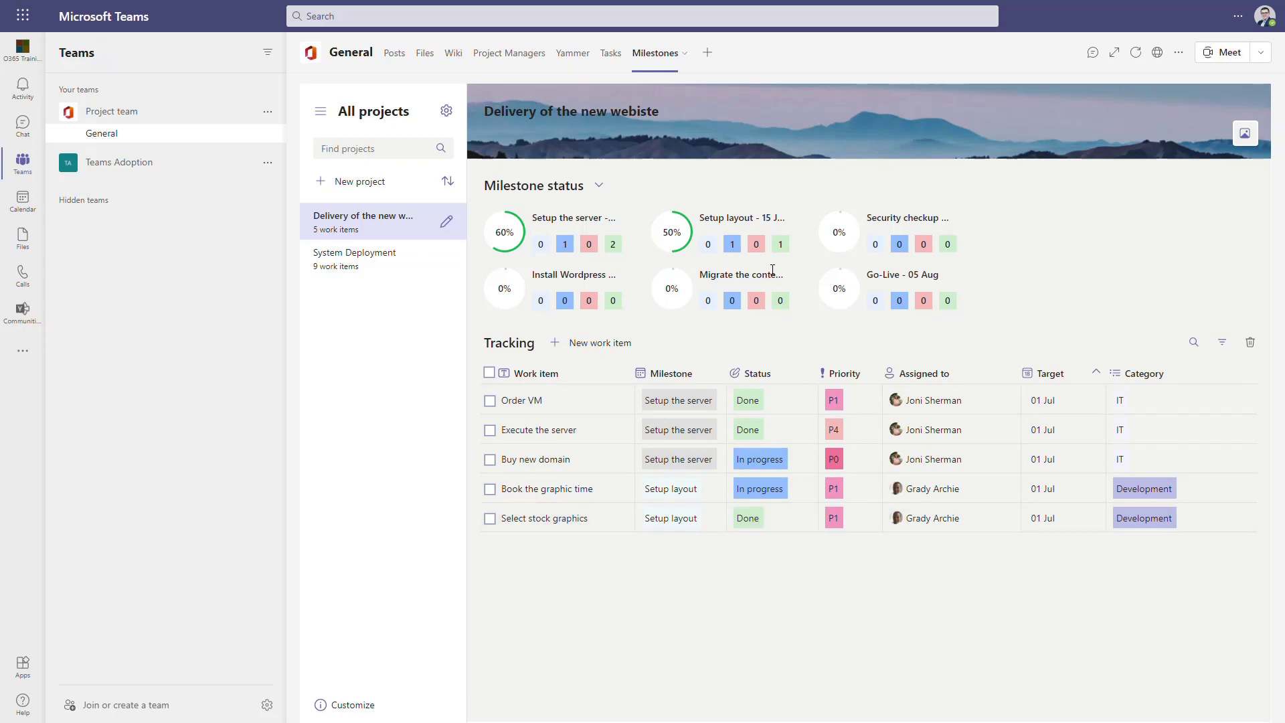
View the System Deployment and Delivery of the new webiste projects, and the blank forms for a new work item and a new project
{"action": "left_click", "coordinate": [424, 281]}
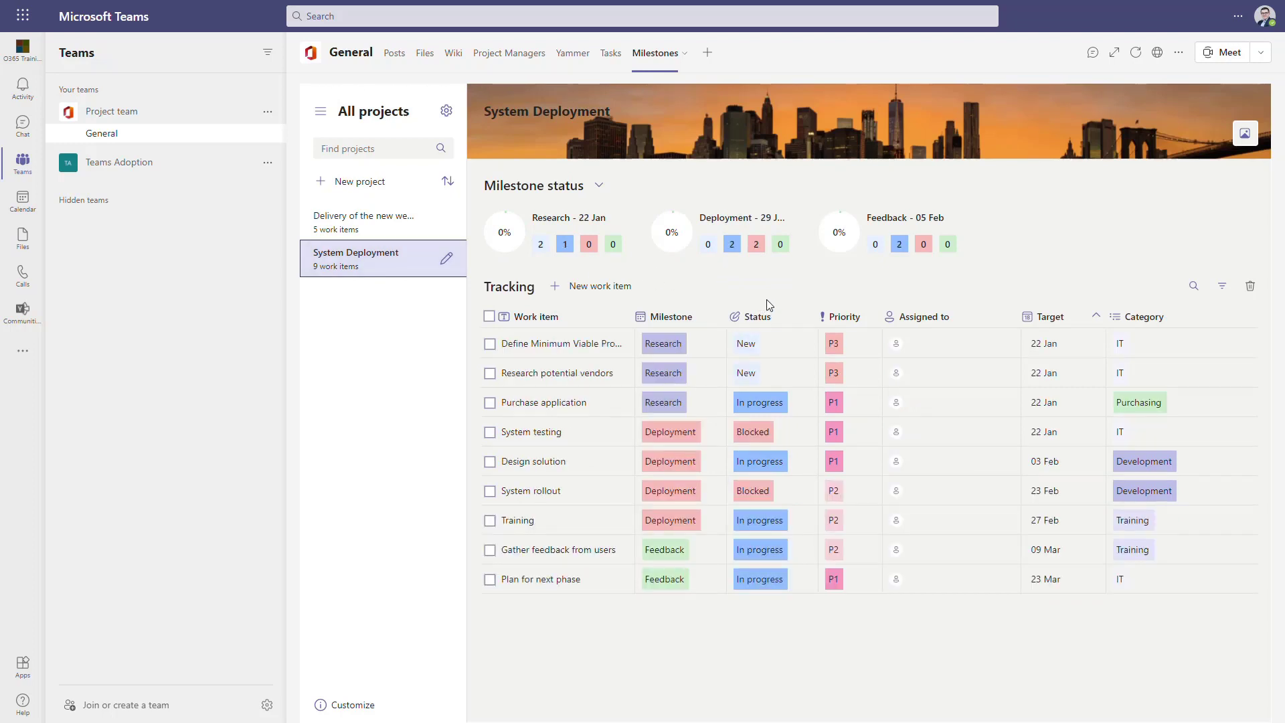
{"action": "left_click", "coordinate": [374, 228]}
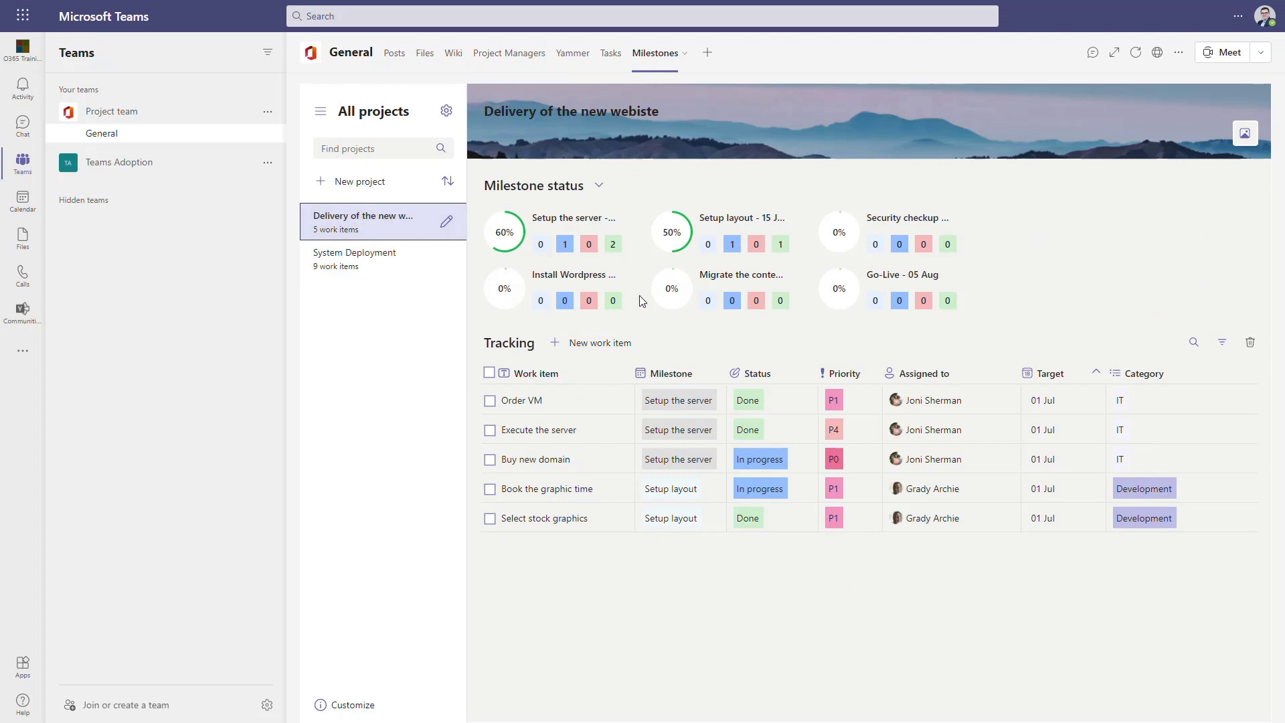
{"action": "left_click", "coordinate": [601, 342]}
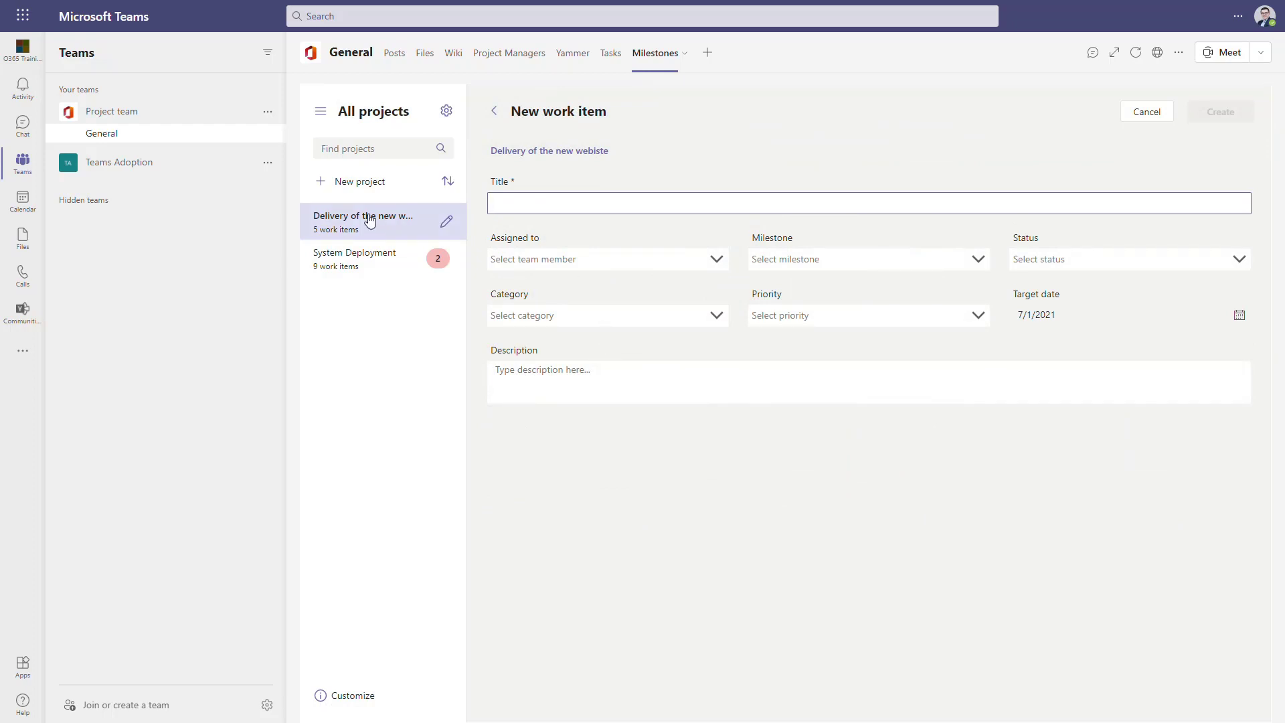
{"action": "left_click", "coordinate": [393, 185]}
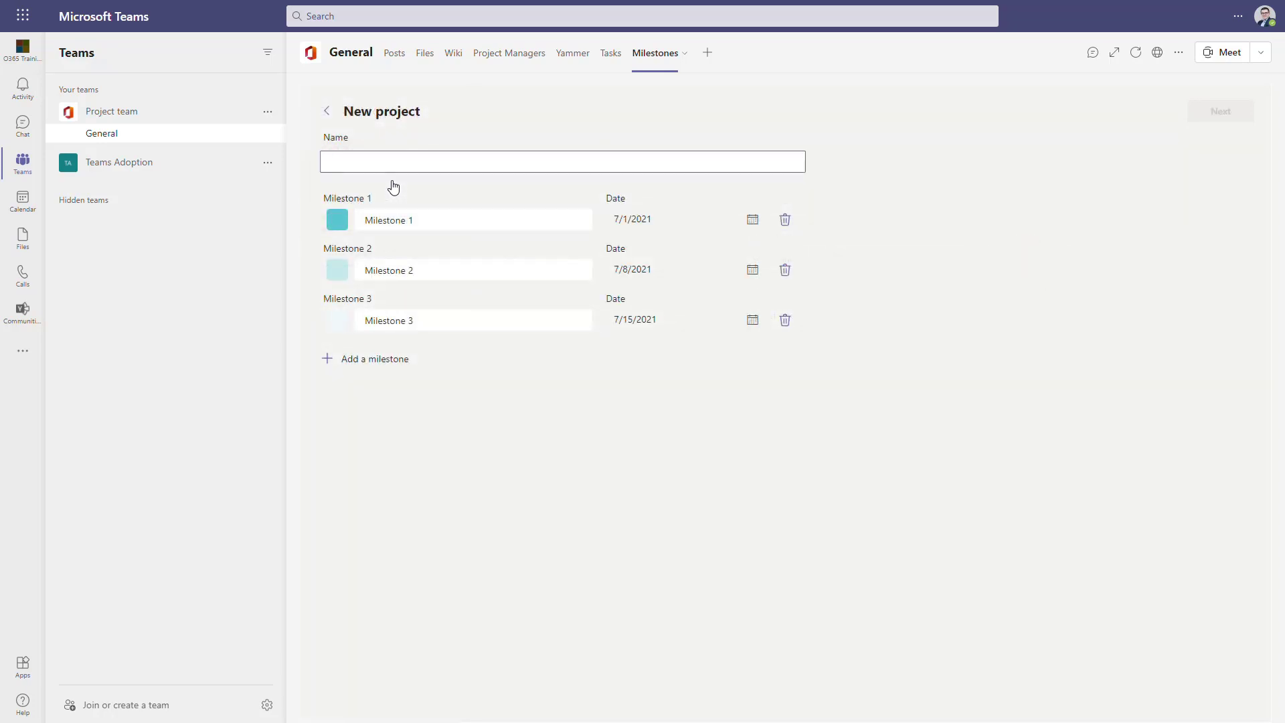
{"action": "left_click", "coordinate": [326, 110]}
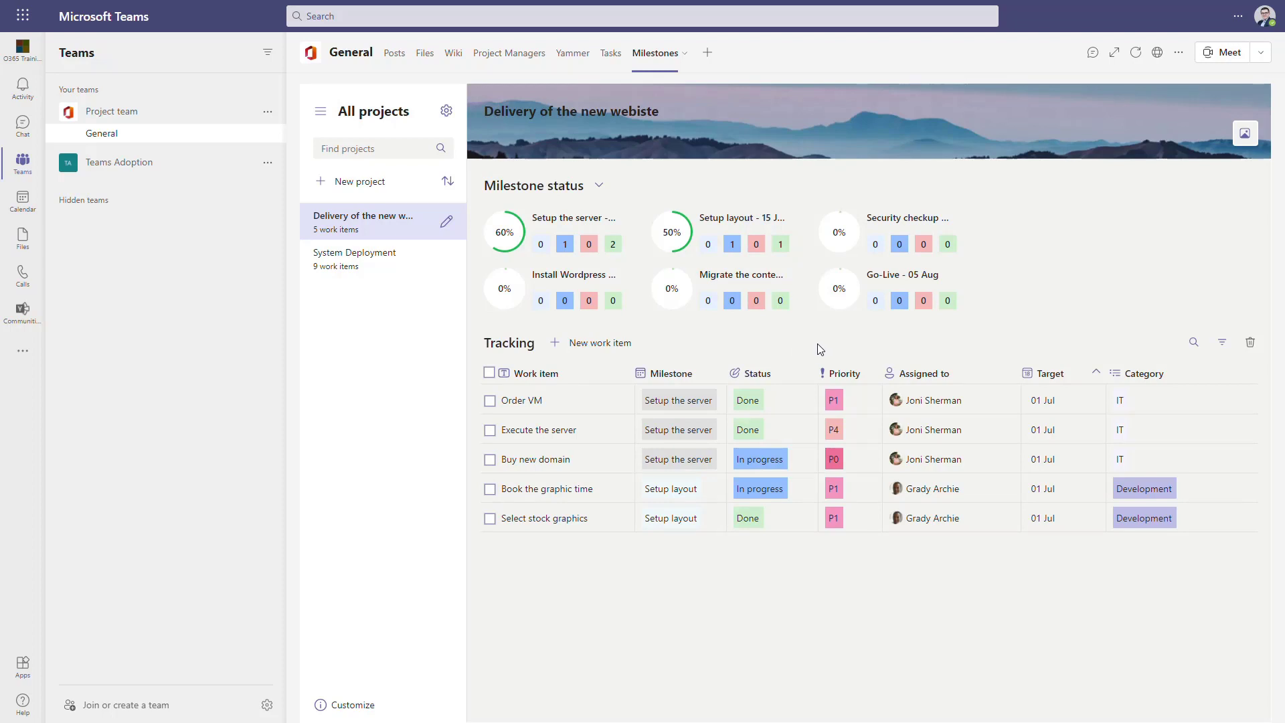
Add a Channel calendar tab to the General channel, and view its scheduled meetings in the posts and the calendar
{"action": "left_click", "coordinate": [707, 53]}
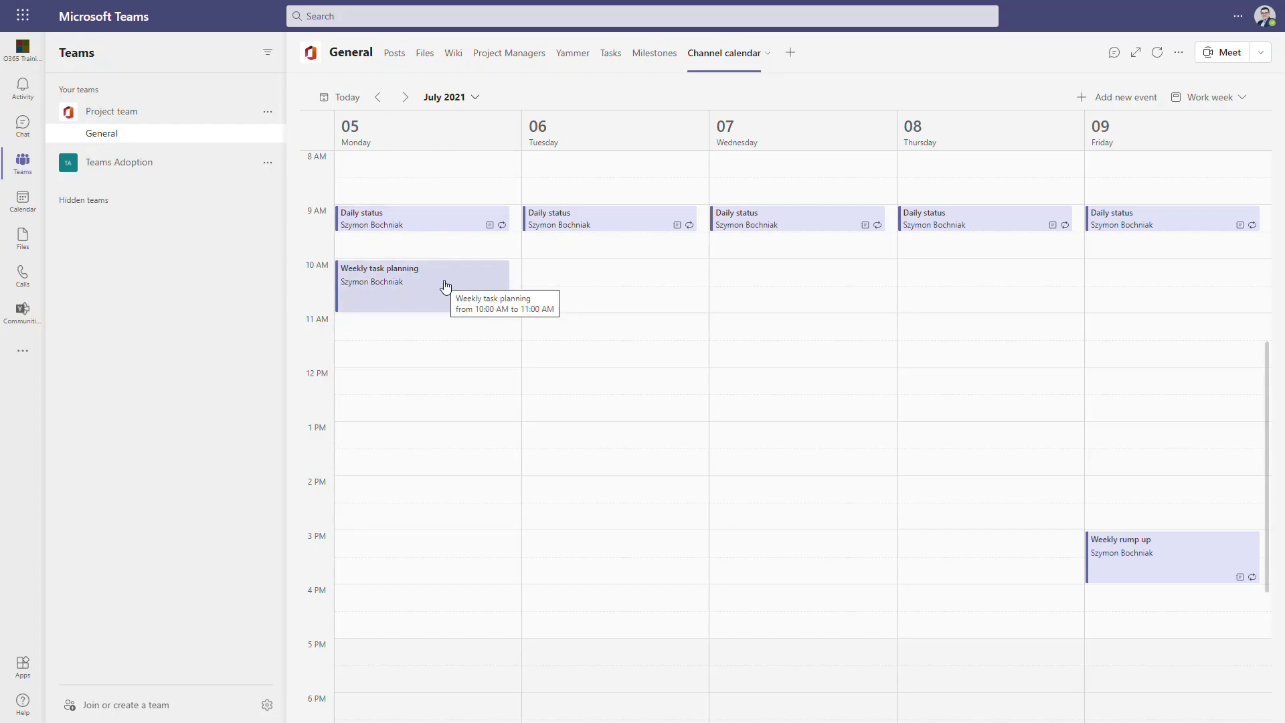
{"action": "left_click", "coordinate": [396, 55]}
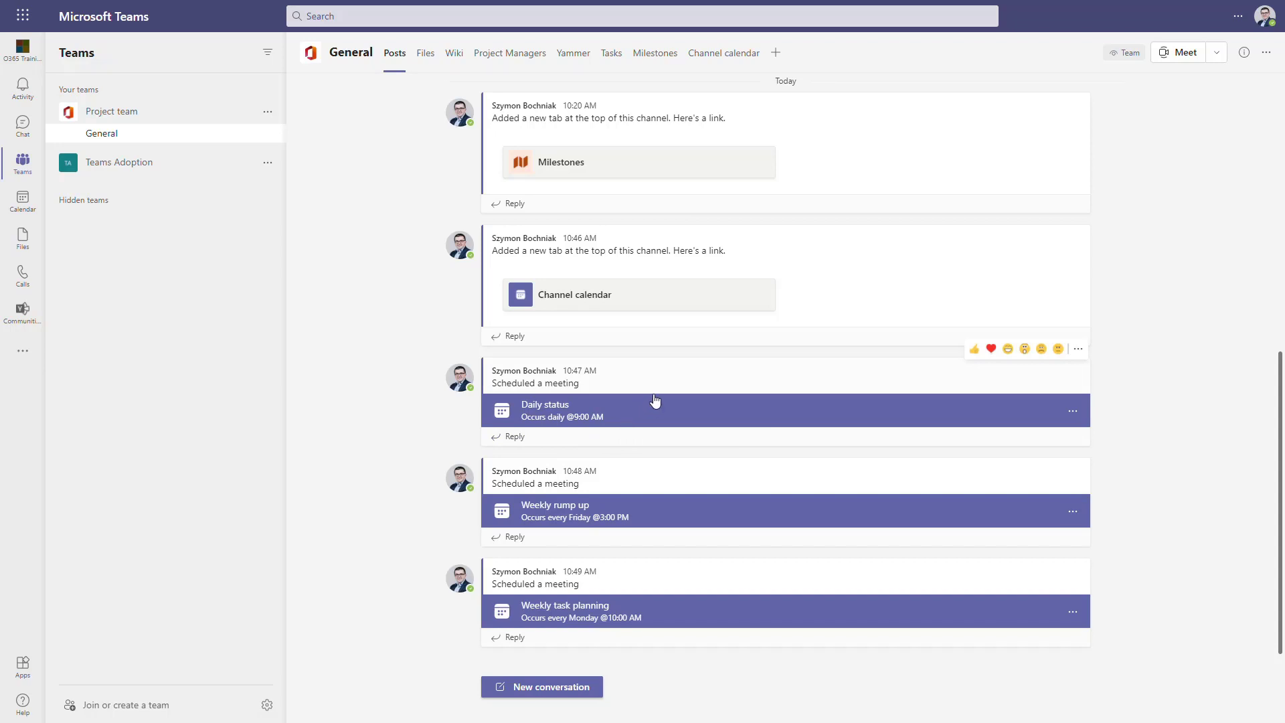
{"action": "left_click", "coordinate": [717, 54]}
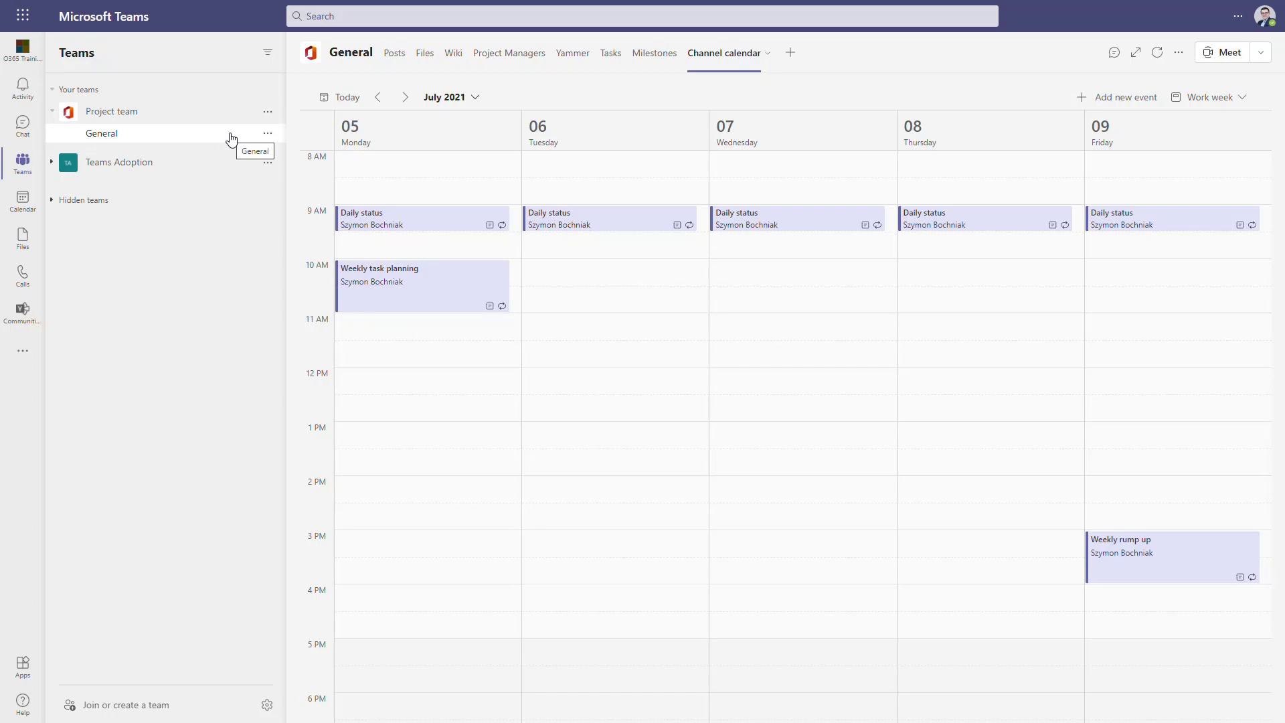
{"action": "left_click", "coordinate": [791, 53]}
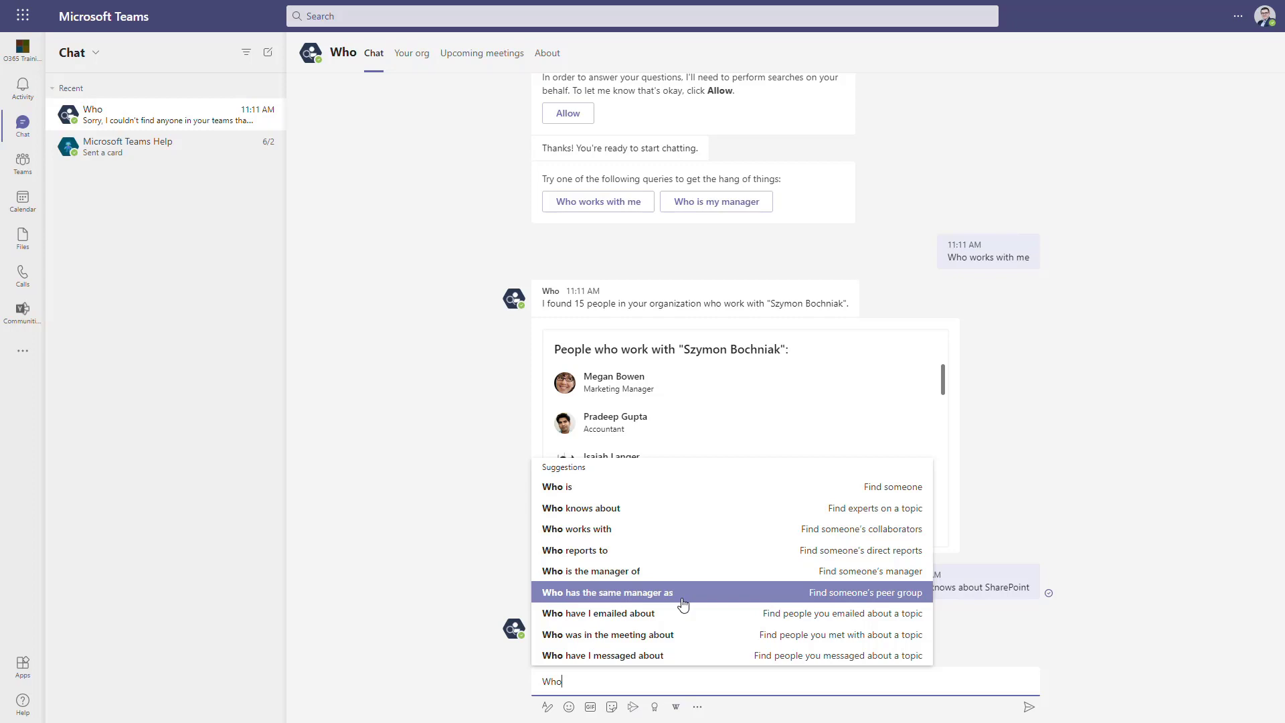
Examine the Who bot's answer listing the people who work with the account owner
{"action": "left_click", "coordinate": [1074, 433]}
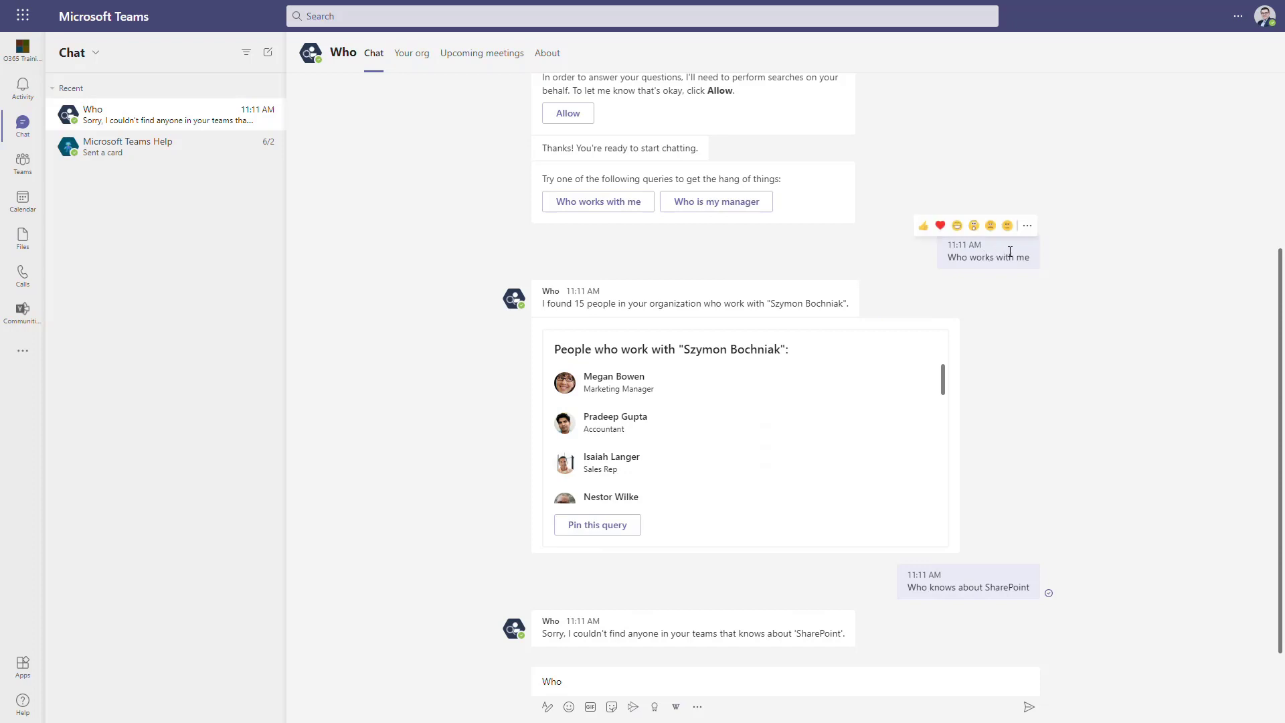
{"action": "scroll", "coordinate": [789, 405], "scroll_direction": "down", "scroll_amount": 3}
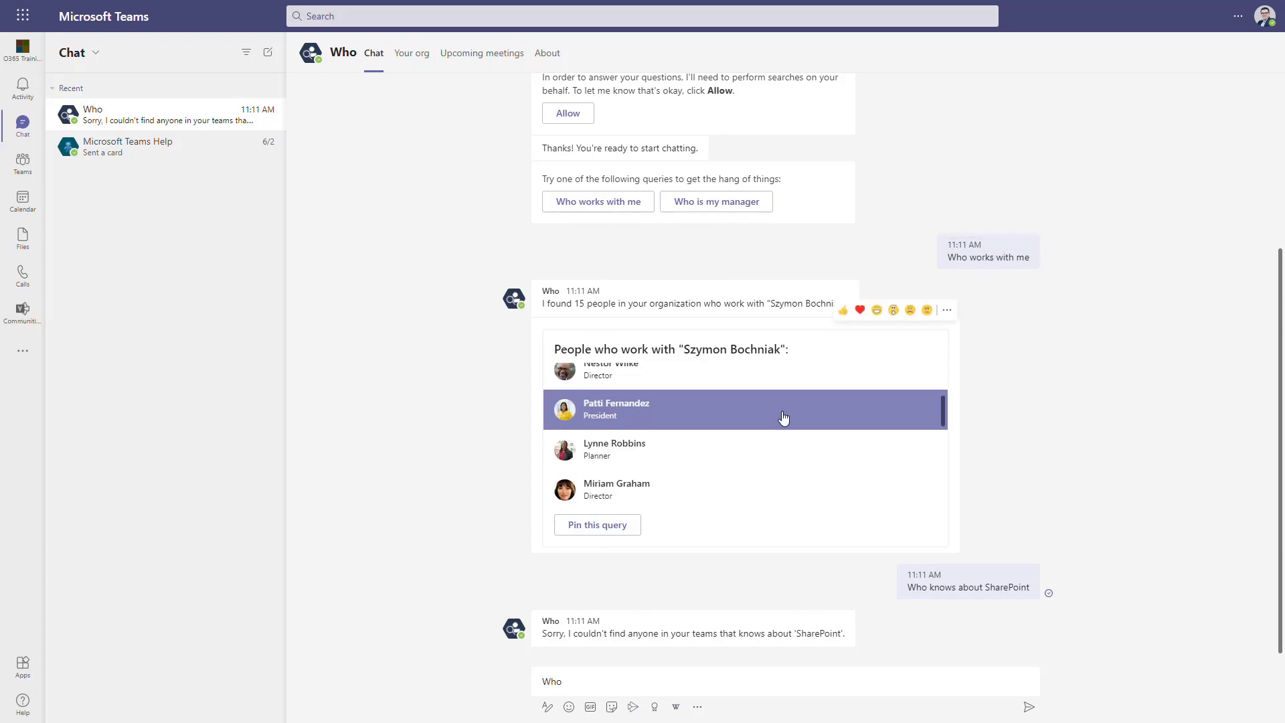
{"action": "scroll", "coordinate": [784, 418], "scroll_direction": "down", "scroll_amount": 2}
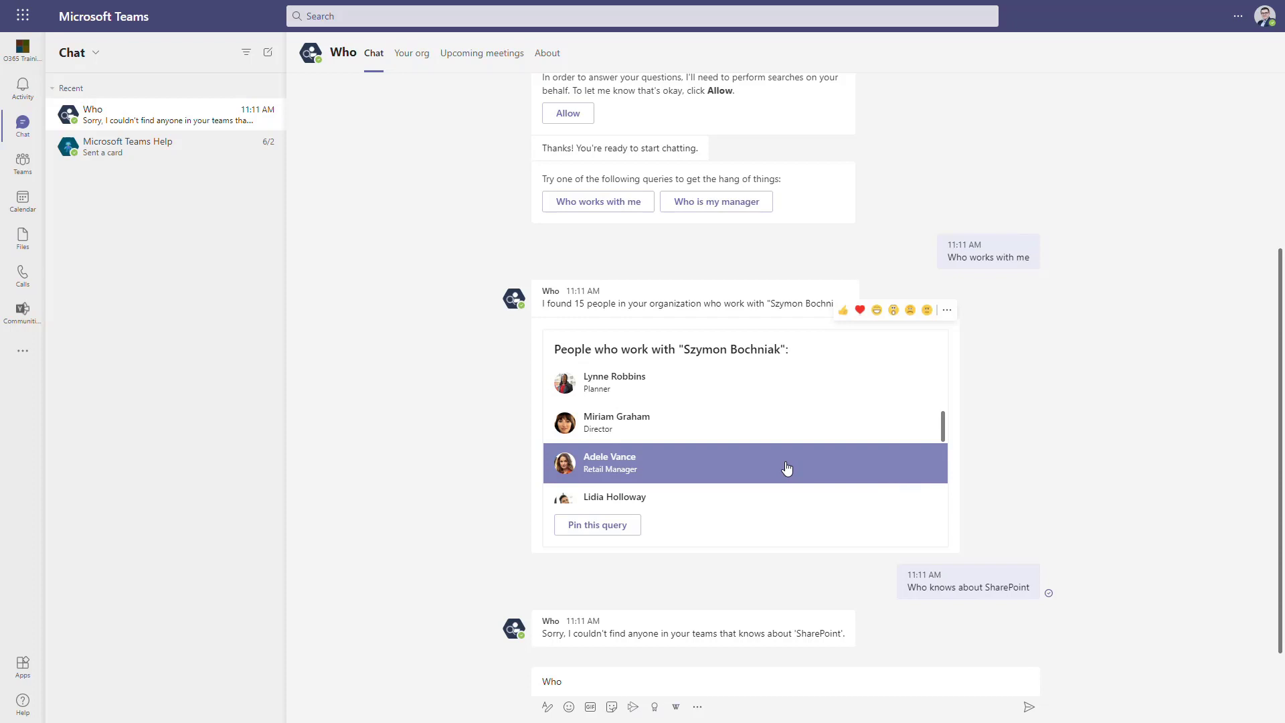
{"action": "scroll", "coordinate": [787, 467], "scroll_direction": "down", "scroll_amount": 1}
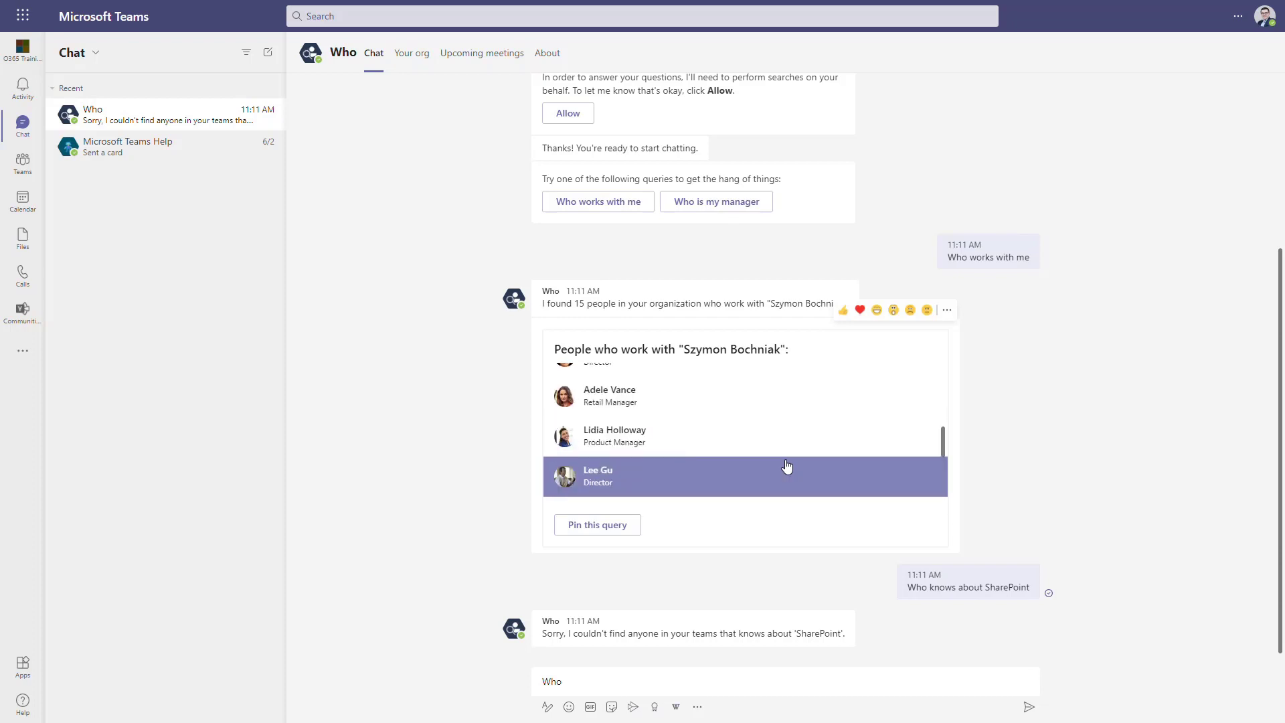
{"action": "scroll", "coordinate": [787, 468], "scroll_direction": "down", "scroll_amount": 2}
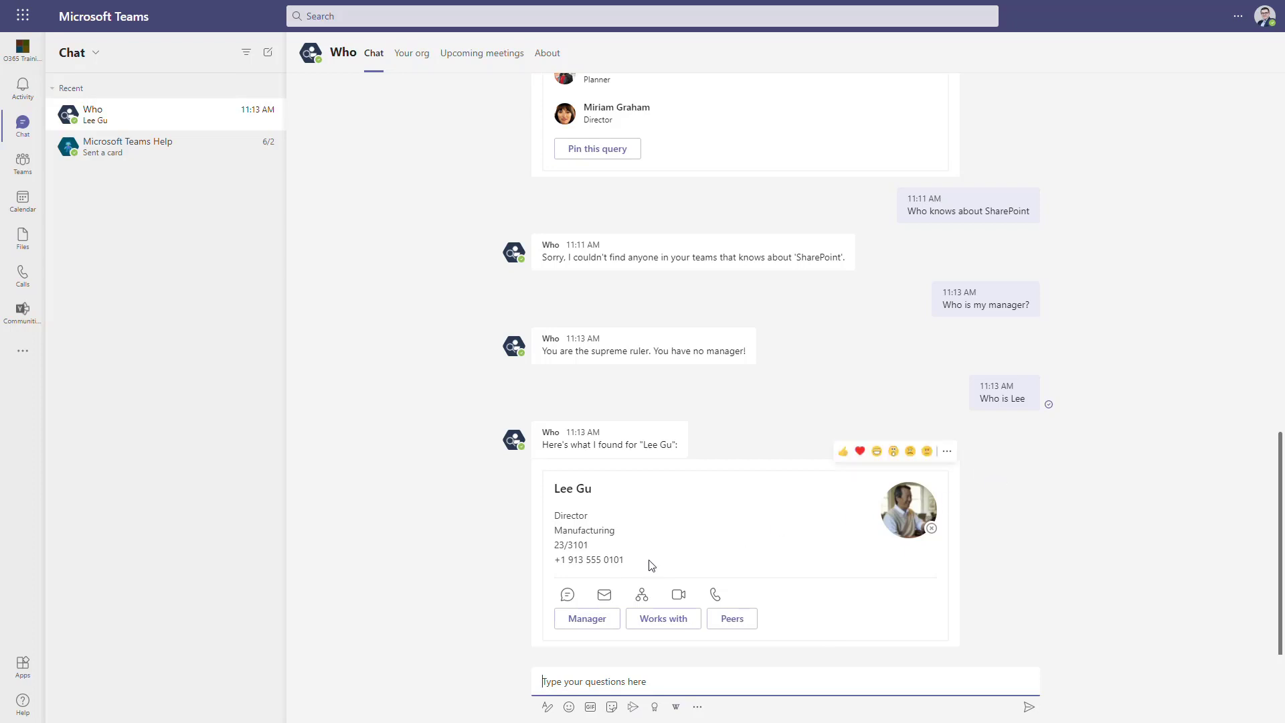
View the organization chart of the director shown on the Who bot's contact card, and leave it
{"action": "left_click", "coordinate": [640, 596]}
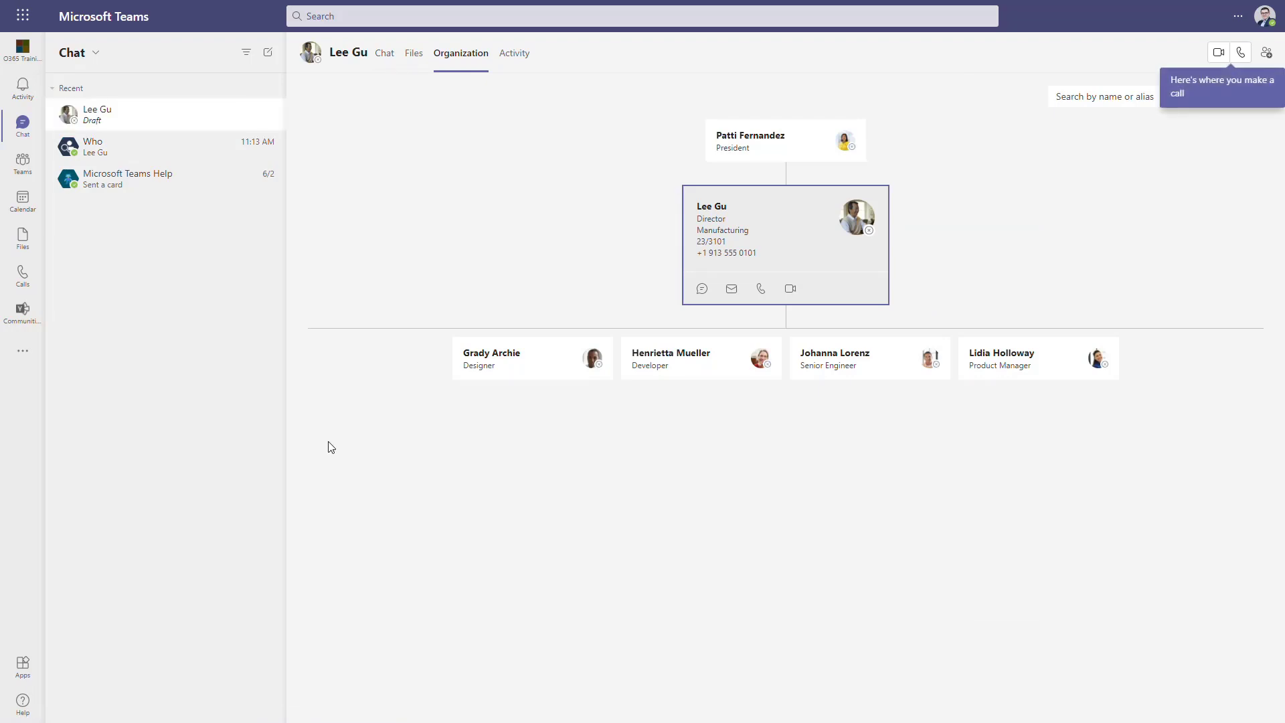
{"action": "left_click", "coordinate": [171, 159]}
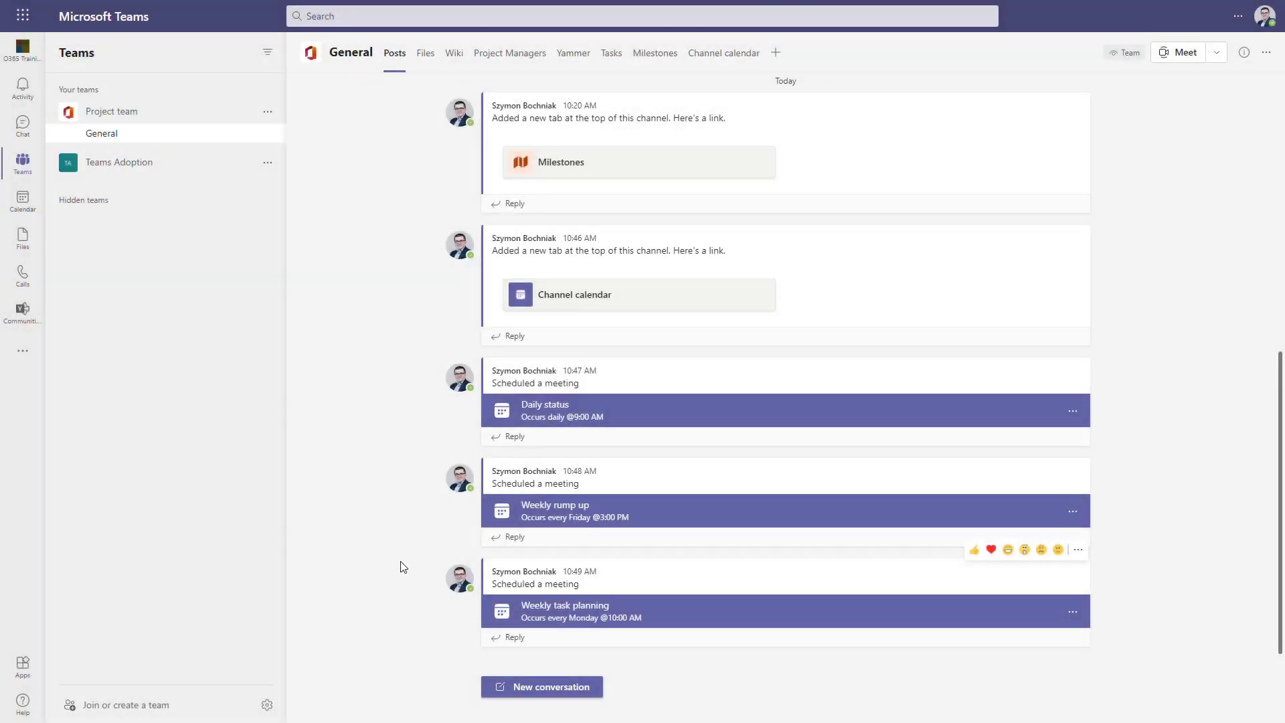
Search the app store for 'who' and add Microsoft's Who app
{"action": "left_click", "coordinate": [22, 666]}
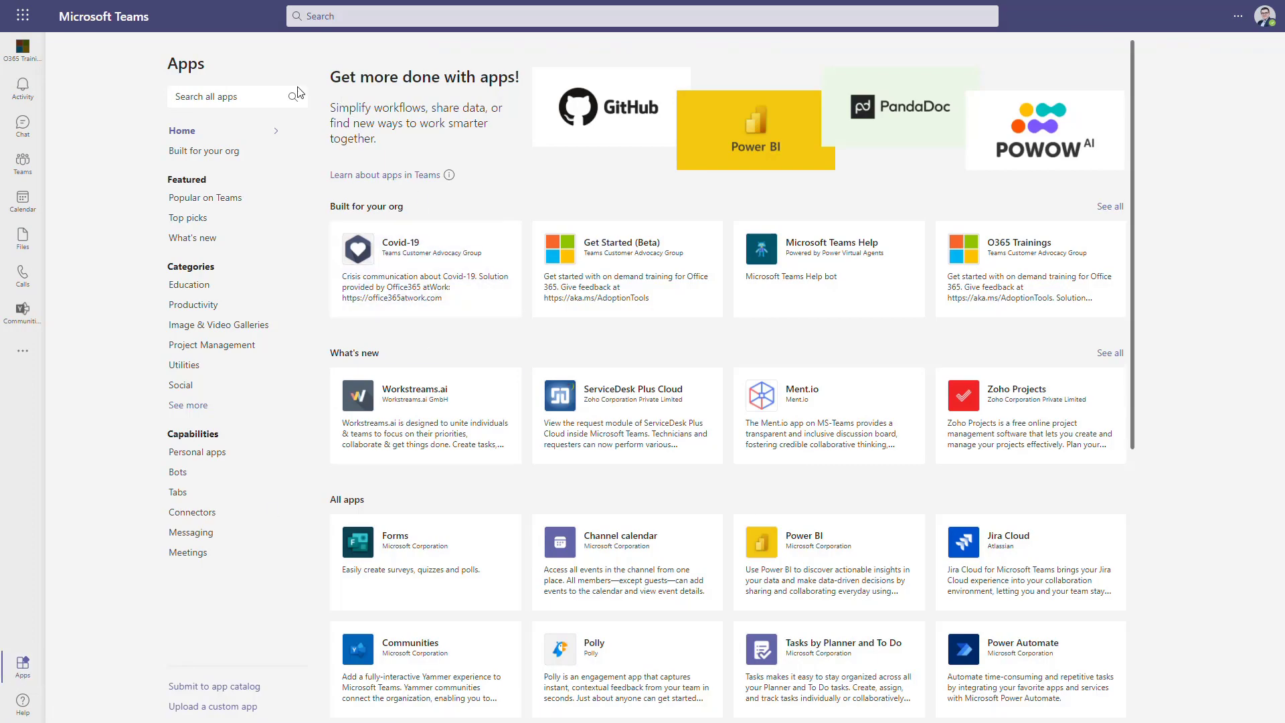
{"action": "left_click", "coordinate": [251, 94]}
{"action": "type", "text": "who"}
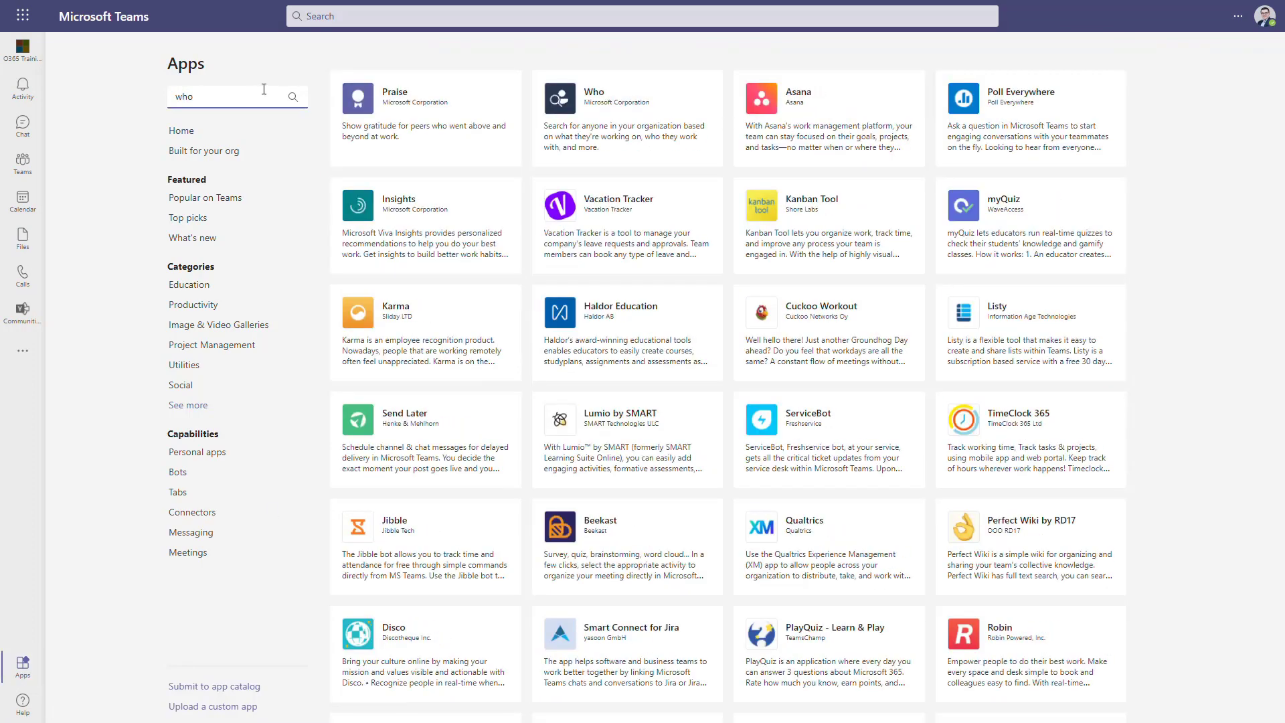
{"action": "left_click", "coordinate": [595, 106]}
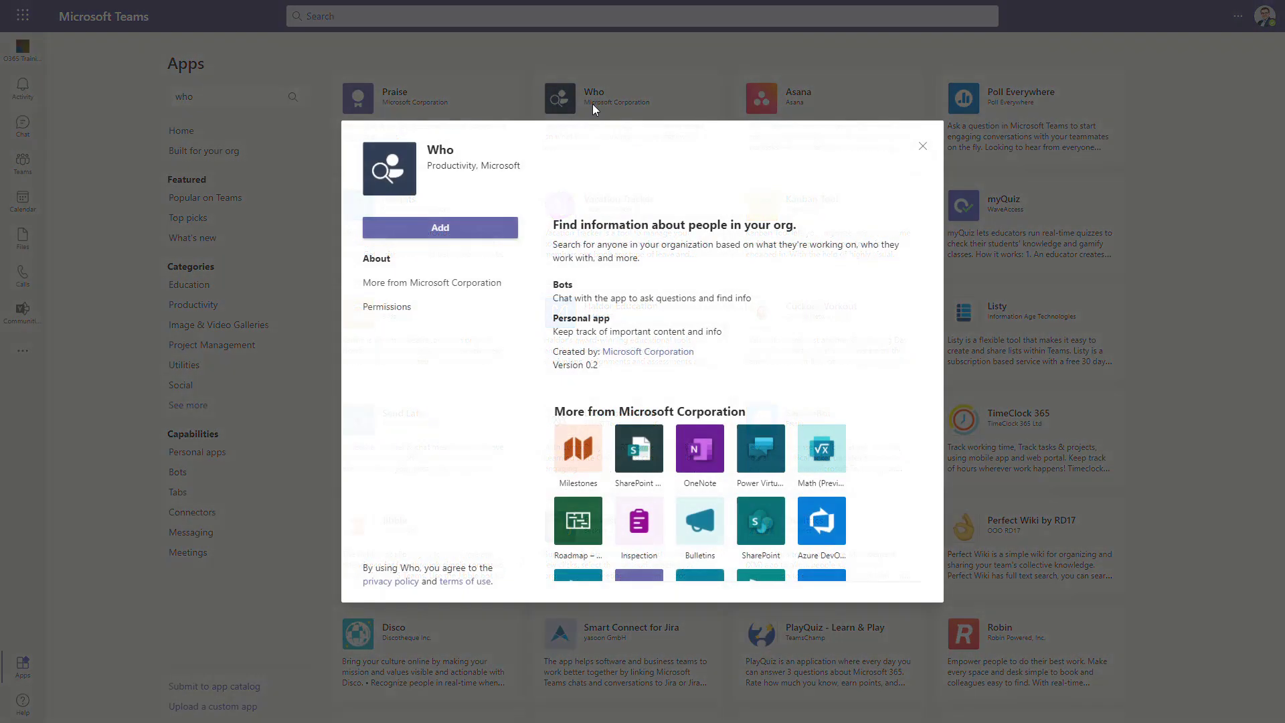
{"action": "left_click", "coordinate": [470, 229]}
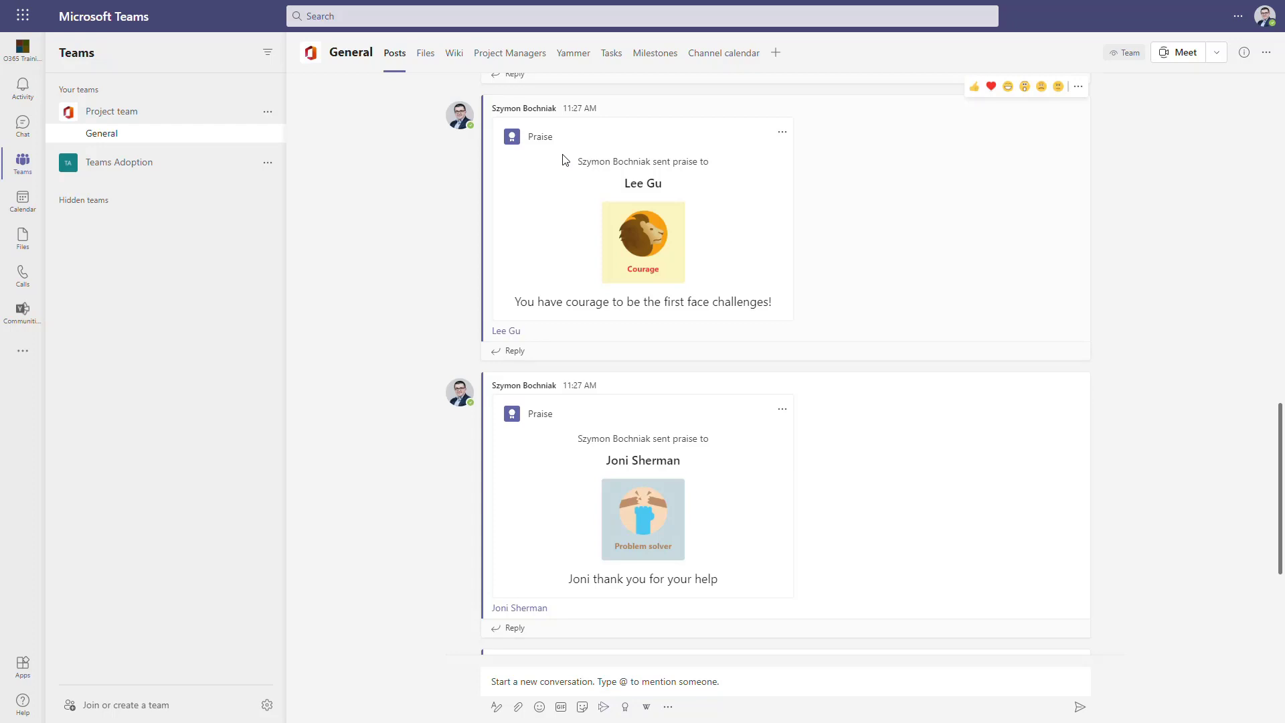
Send a Leadership praise to a team member in the General channel with the note 'Thank you for your advisory'
{"action": "scroll", "coordinate": [562, 161], "scroll_direction": "down", "scroll_amount": 4}
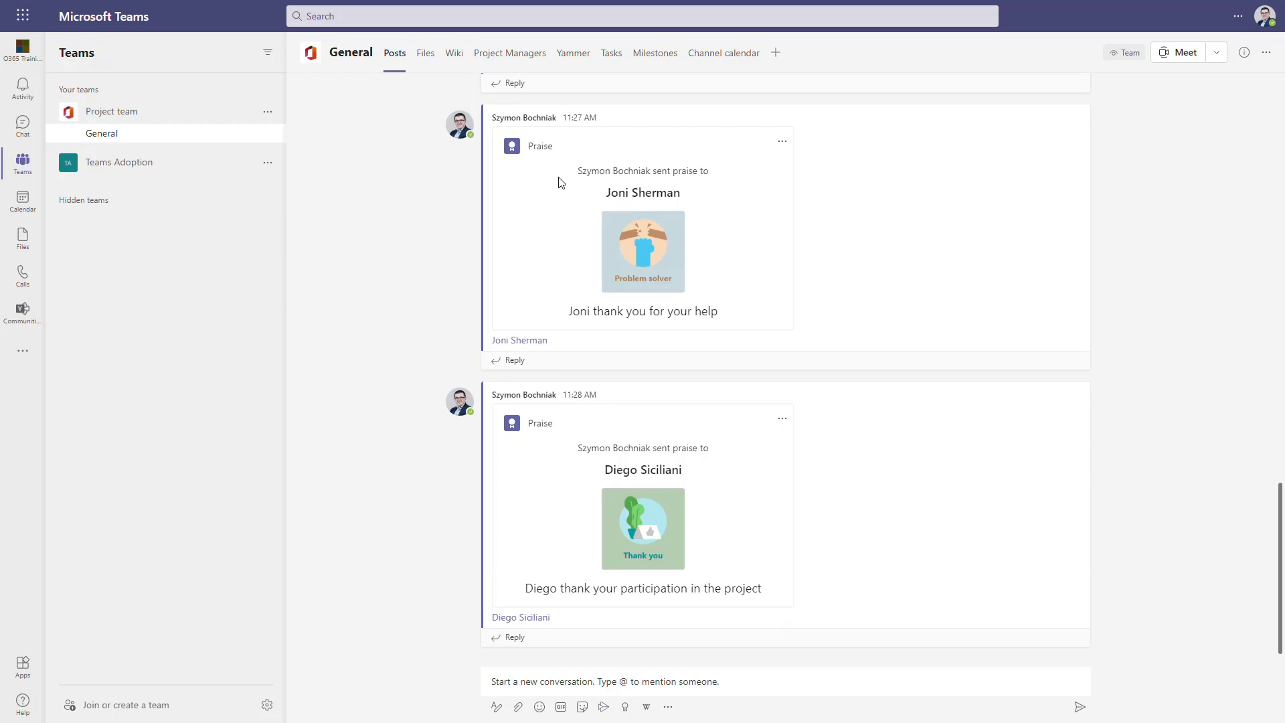
{"action": "mouse_move", "coordinate": [562, 195]}
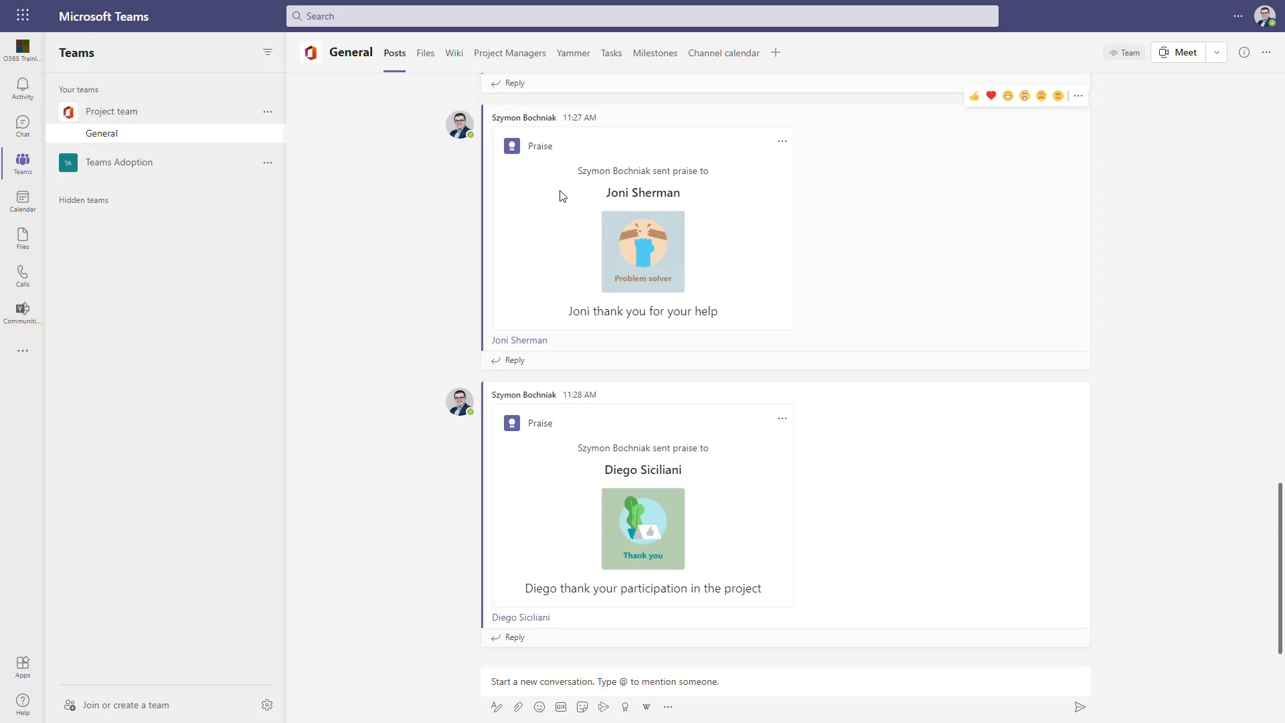
{"action": "mouse_move", "coordinate": [605, 437]}
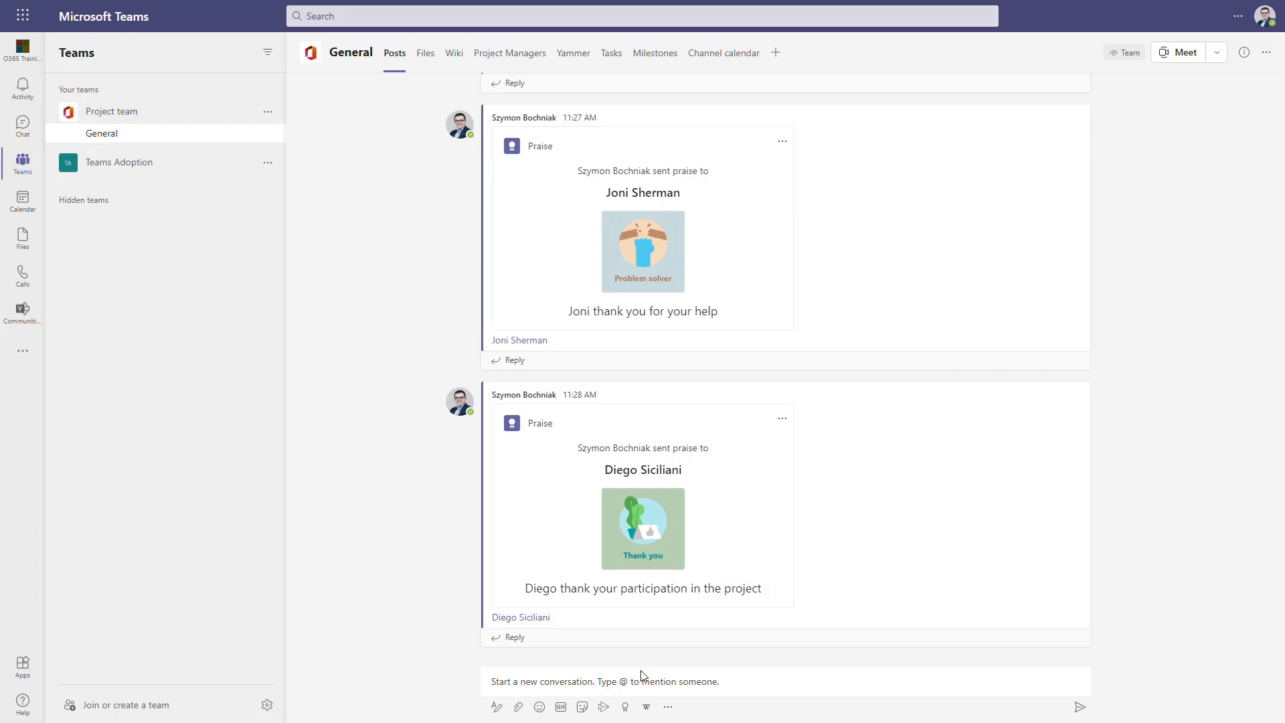
{"action": "left_click", "coordinate": [626, 708]}
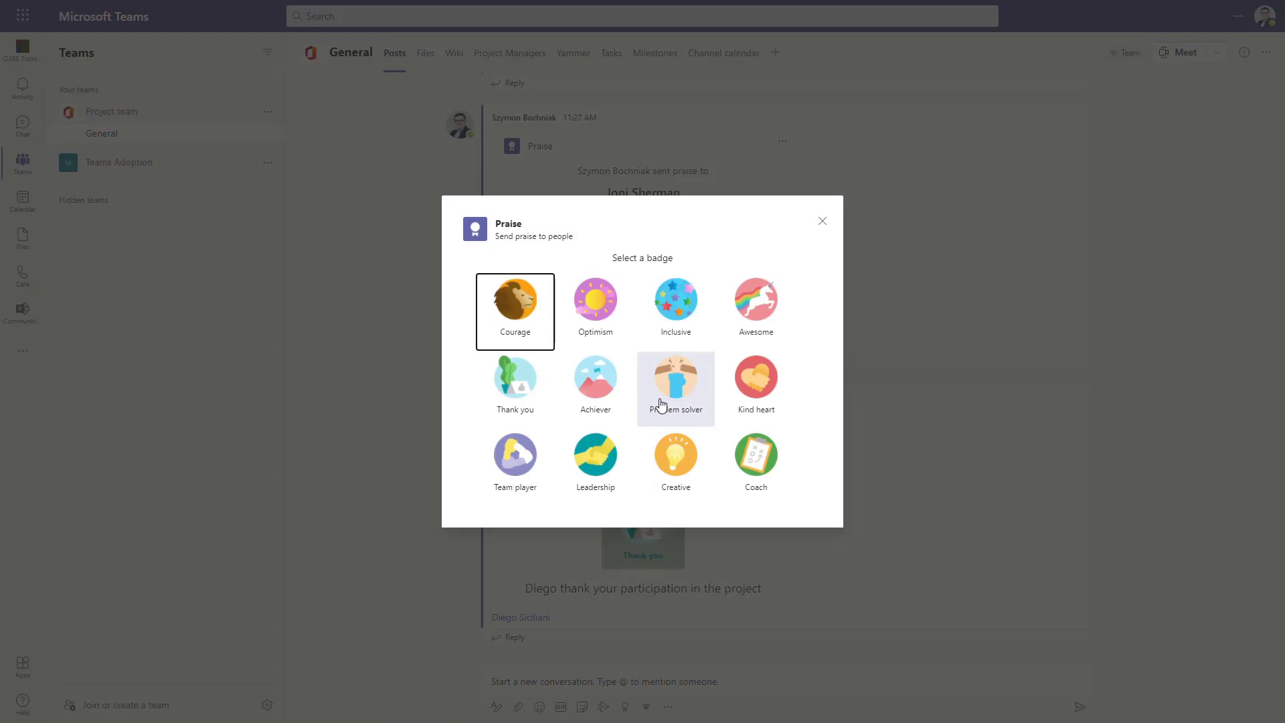
{"action": "left_click", "coordinate": [595, 455]}
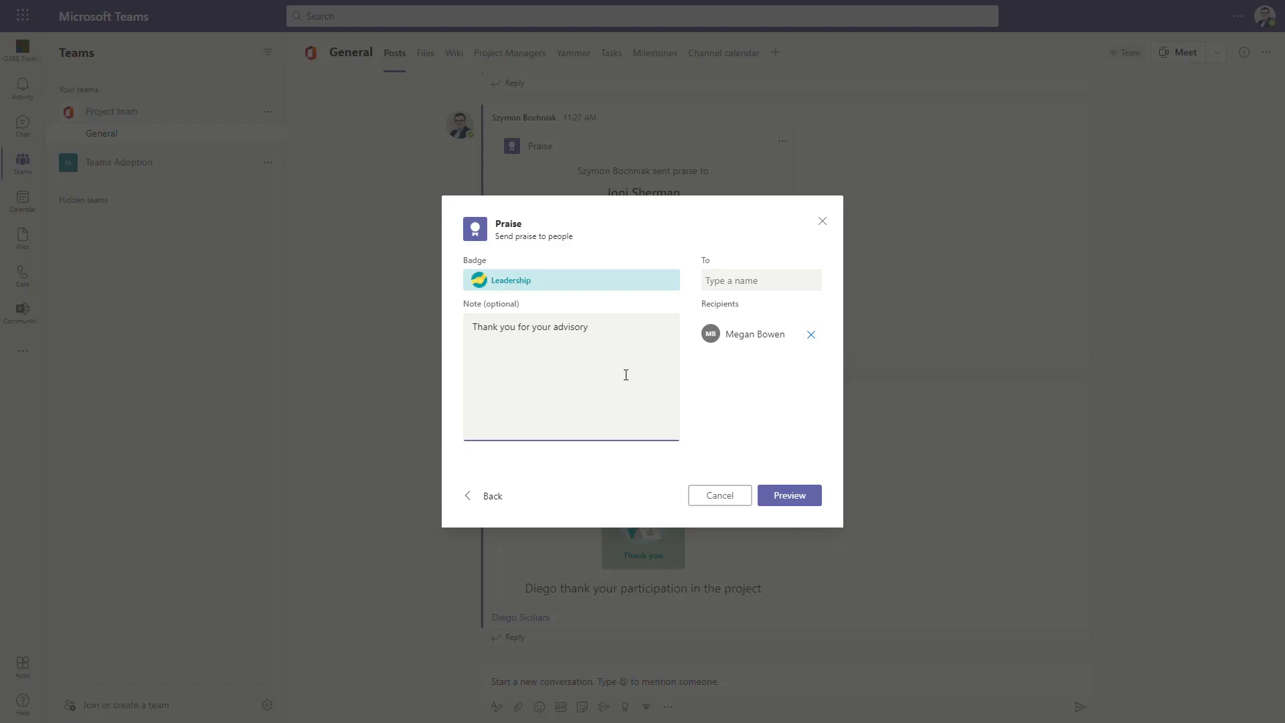
{"action": "left_click", "coordinate": [783, 495]}
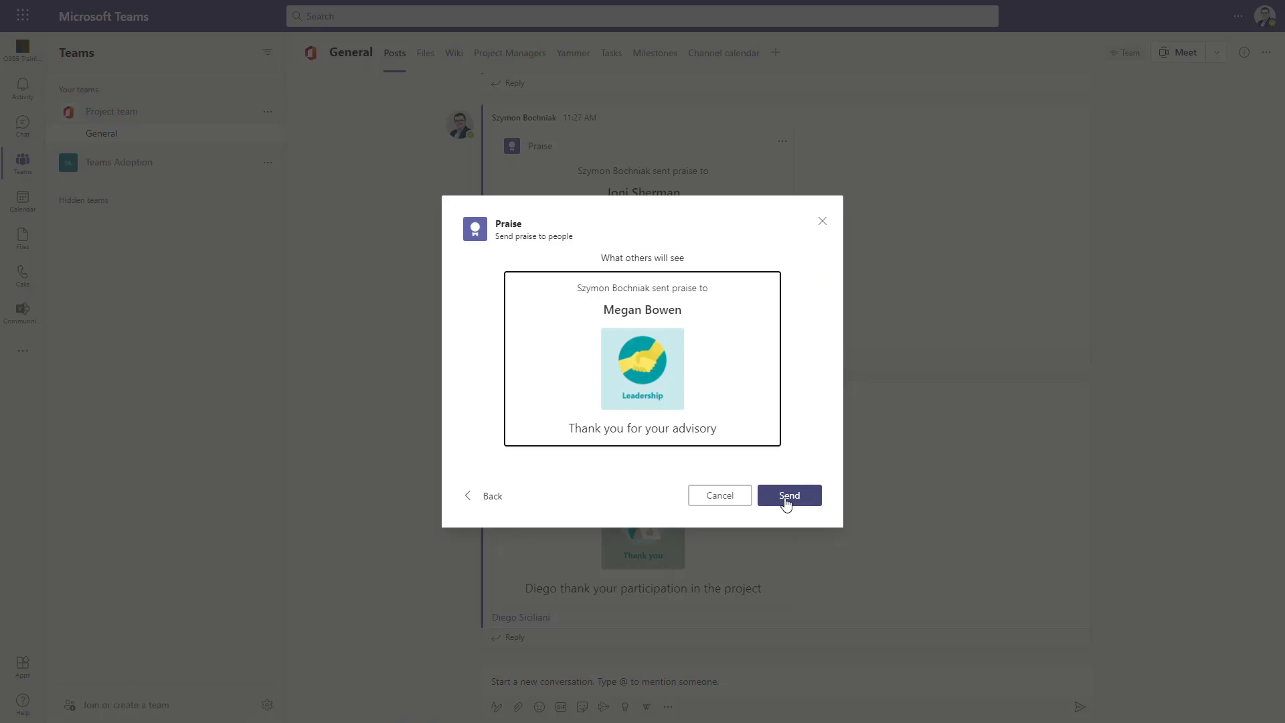
{"action": "left_click", "coordinate": [786, 499]}
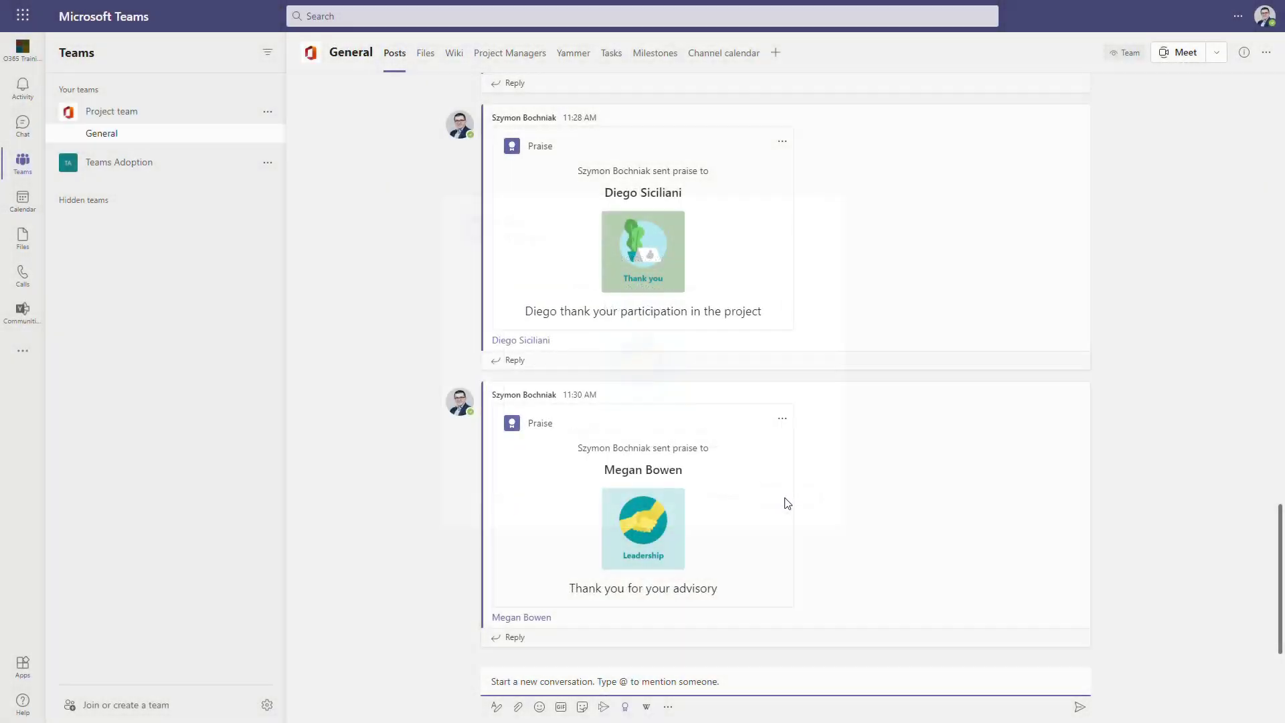
{"action": "mouse_move", "coordinate": [787, 503]}
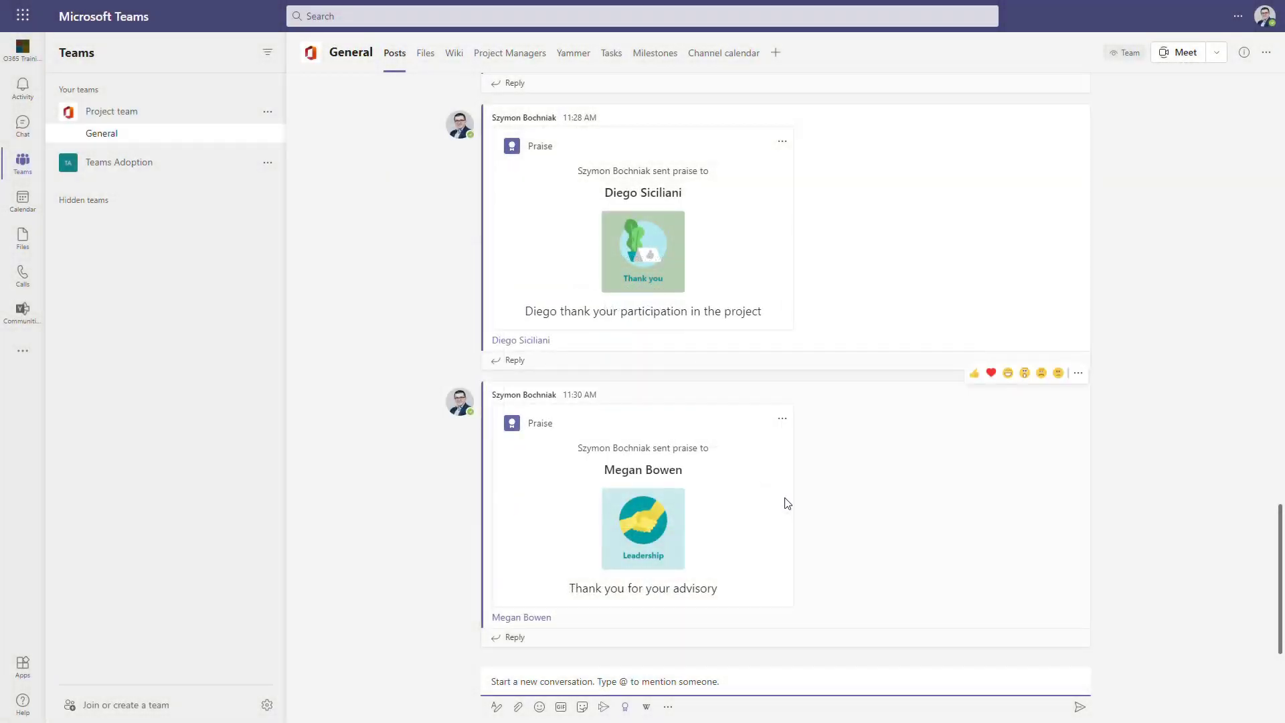